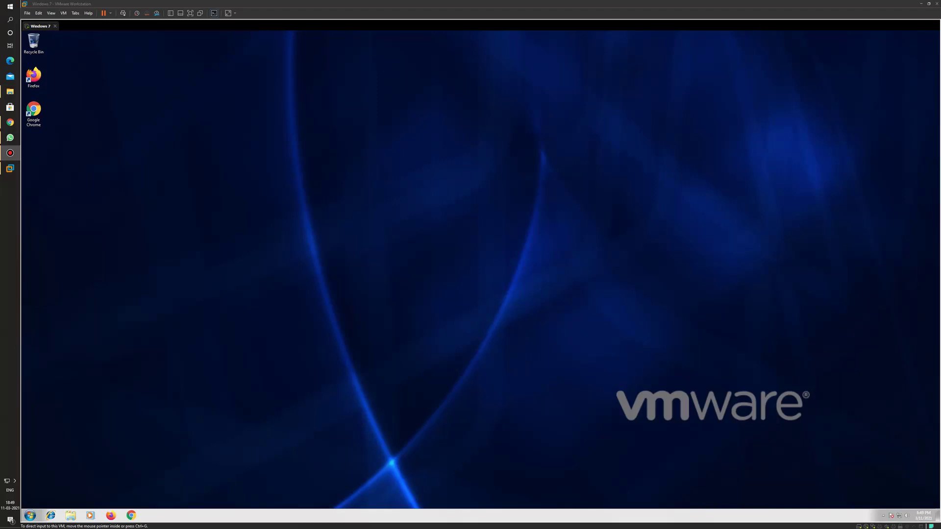
- Launch Firefox in the virtual machine and dismiss the default browser prompt
click(544, 307)
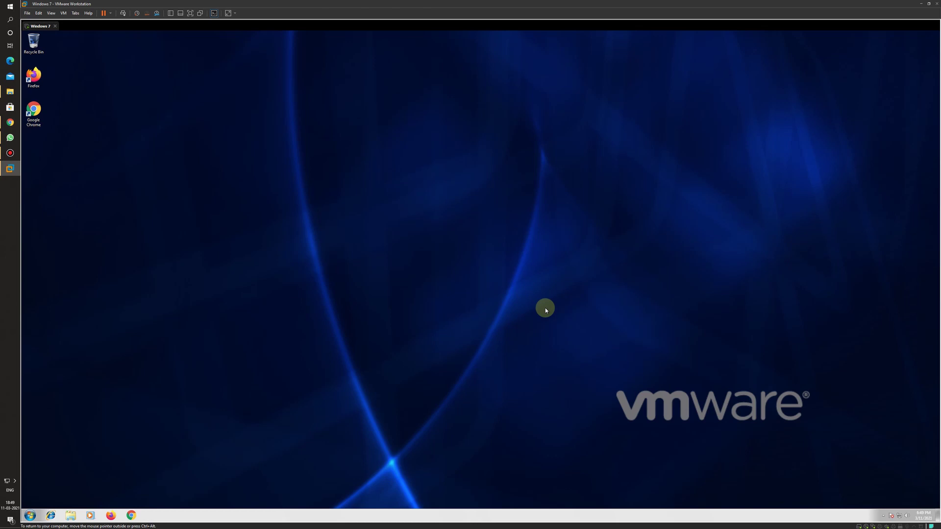
click(110, 516)
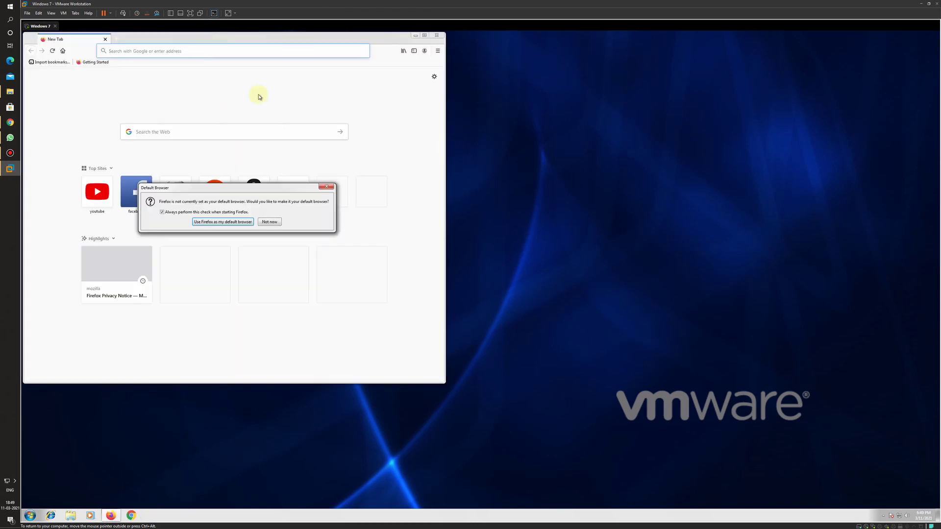
click(324, 189)
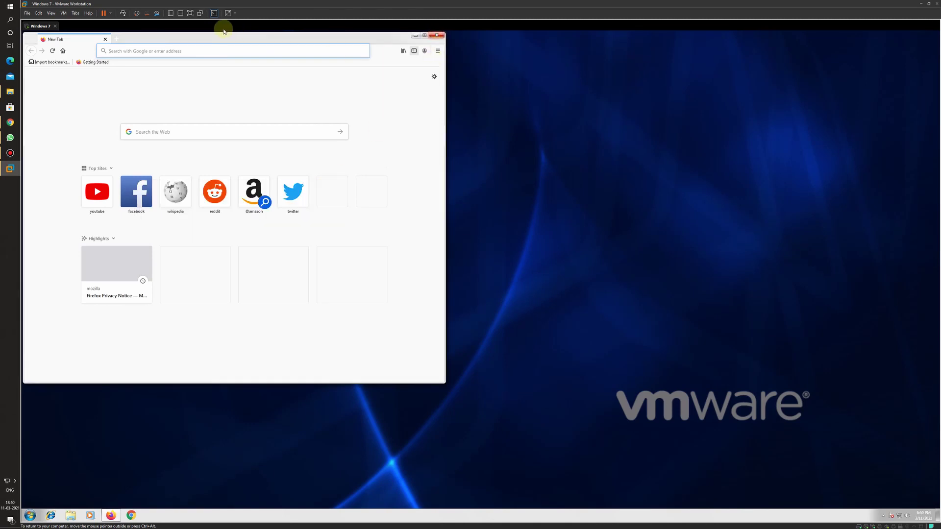
drag(239, 41, 634, 134)
- Search 'wordpress download' and open the WordPress.org page offering WordPress 5.7
text(w)
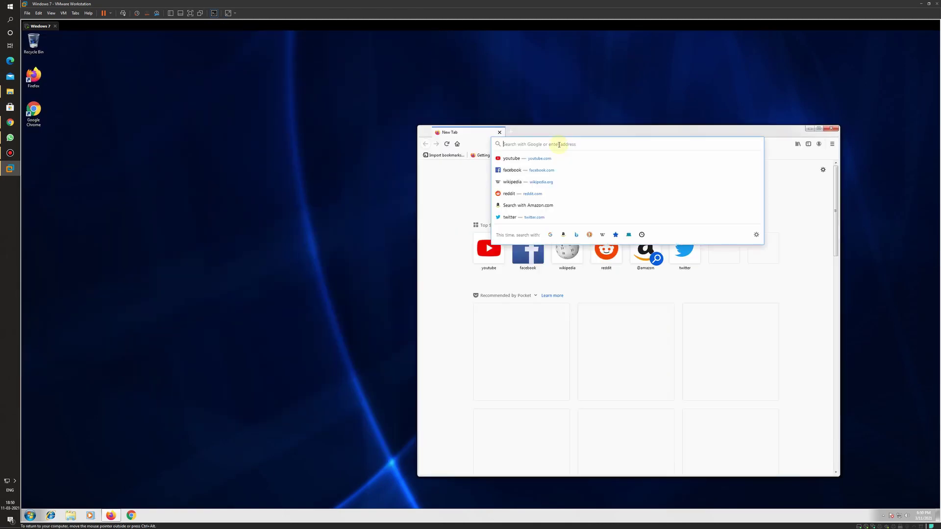
text(ordpre)
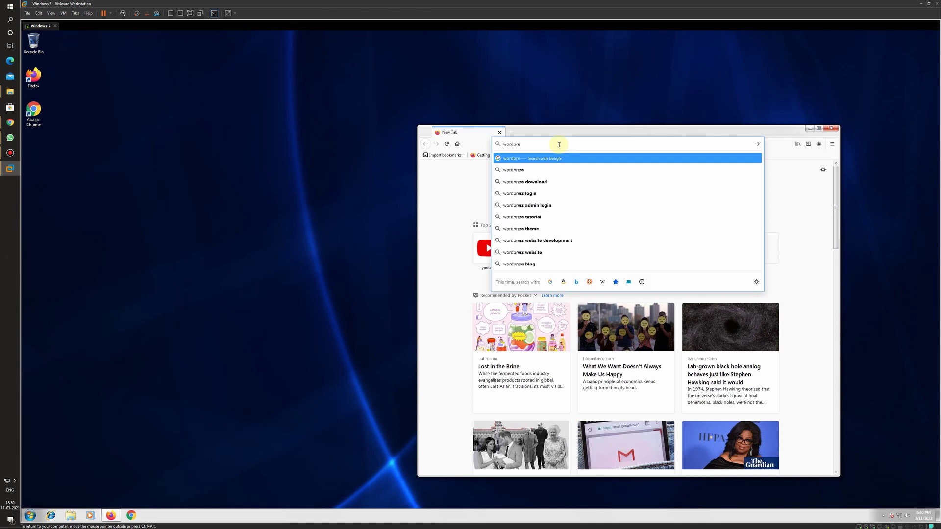
text(ss)
key(Down)
key(Down)
key(Return)
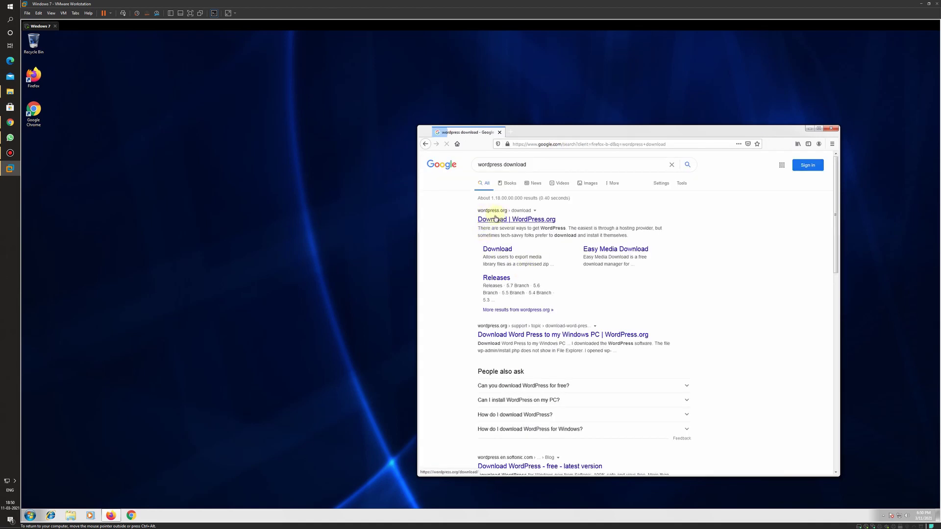
click(549, 220)
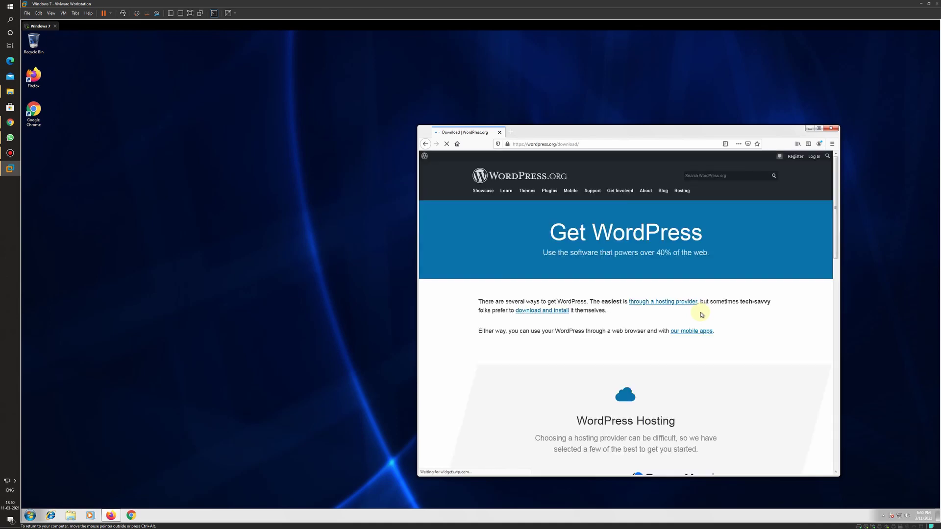
scroll(702, 321, down, 10)
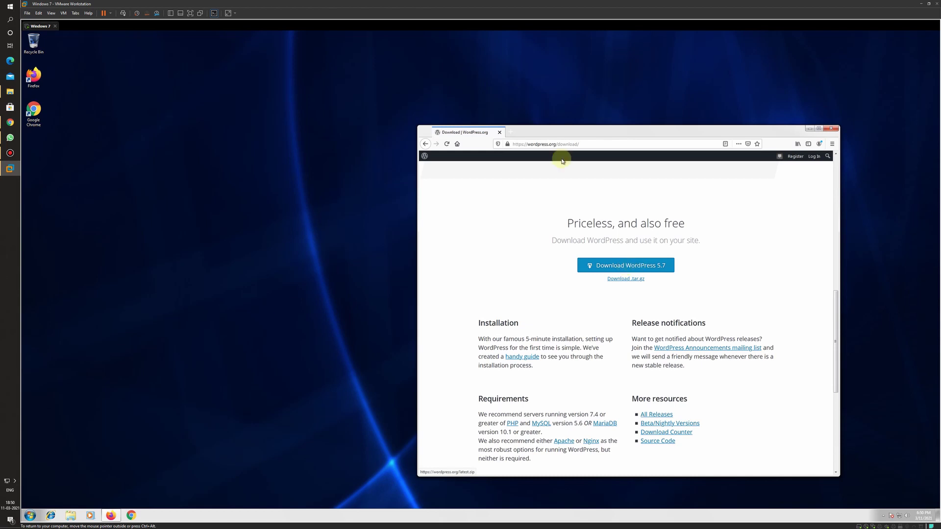
click(511, 131)
- Search 'xampp server download', open the Apache Friends XAMPP download page, then close Firefox
text(xampp)
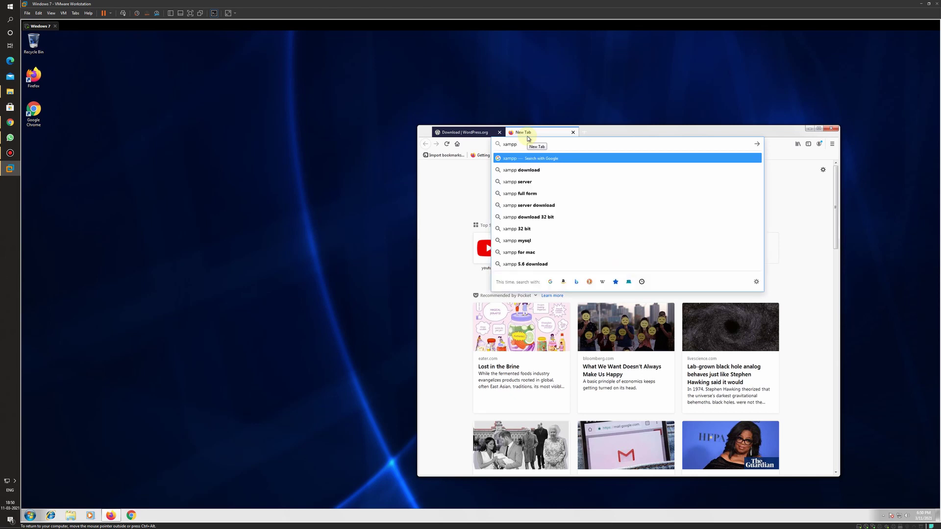
text( s)
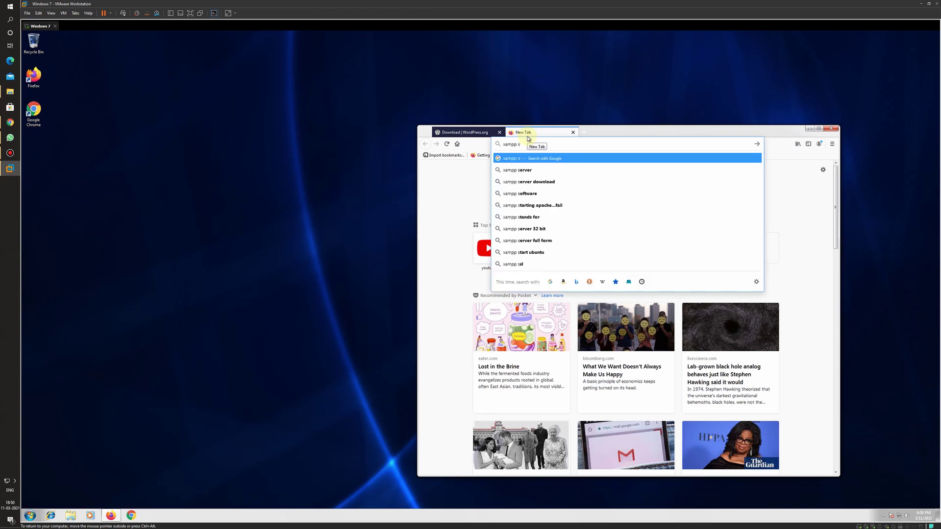
key(Down)
key(Down)
key(Return)
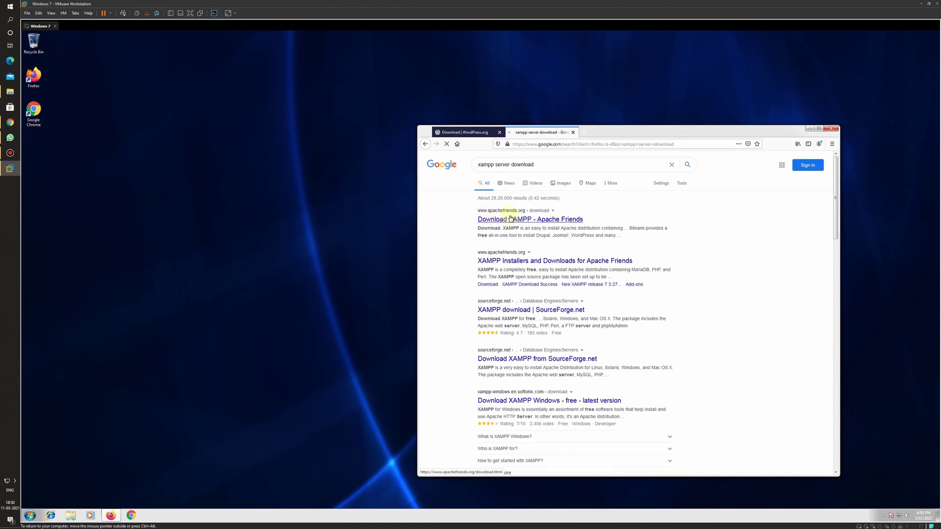
click(510, 219)
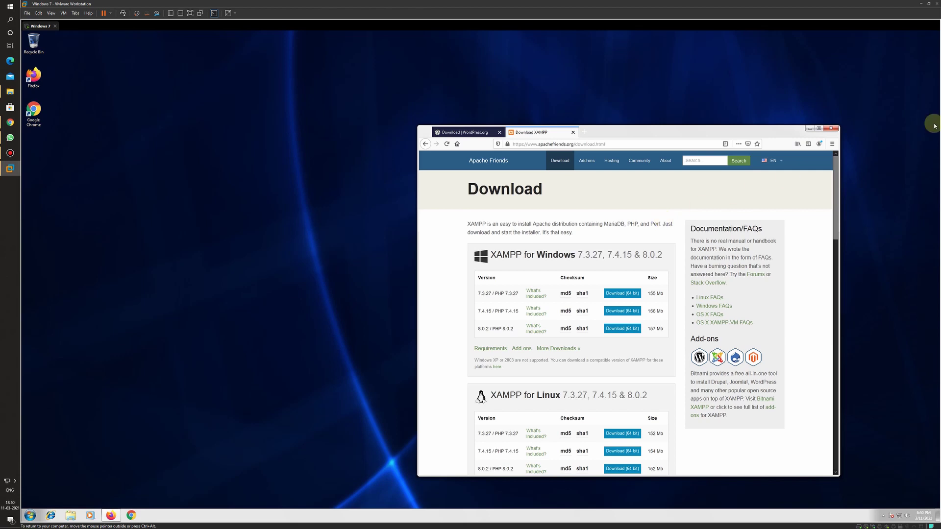
click(831, 128)
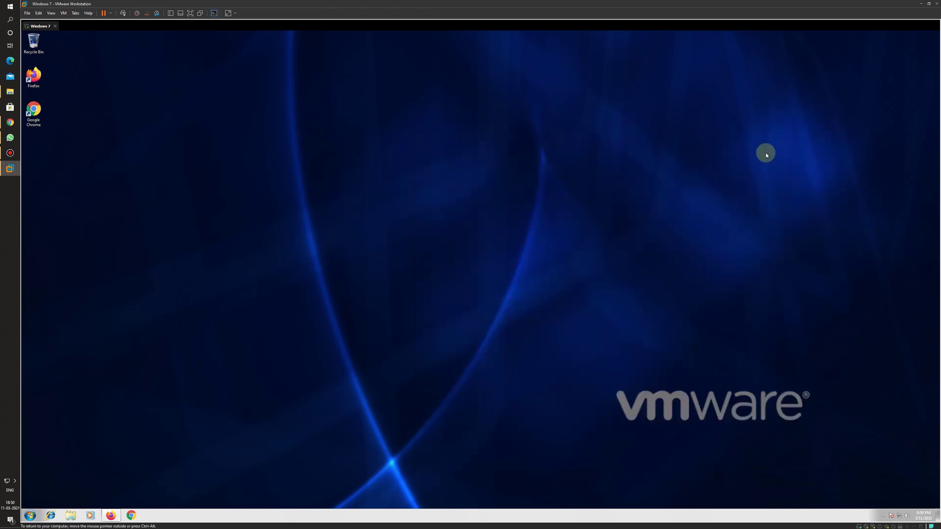
- Browse in Explorer to C:\xampp\htdocs\wordpress to confirm the wordpress folder exists
click(70, 516)
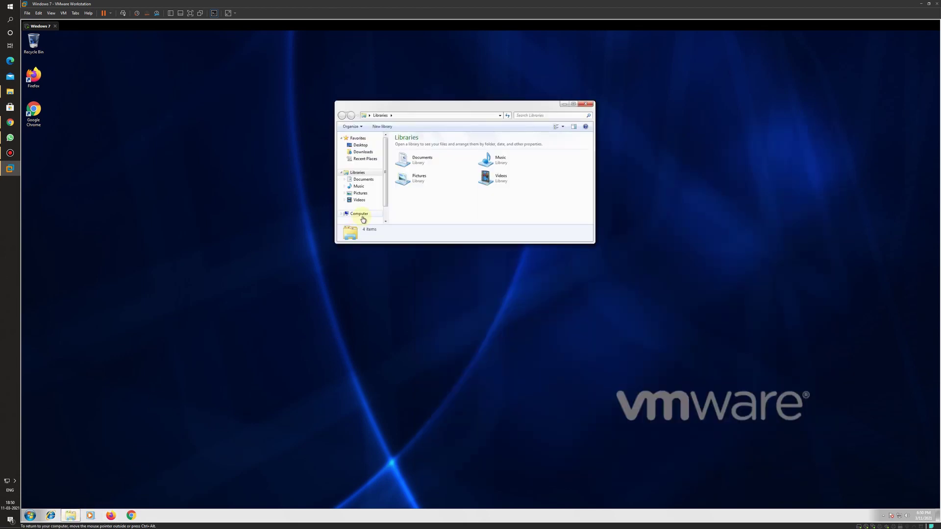
click(361, 215)
double_click(426, 151)
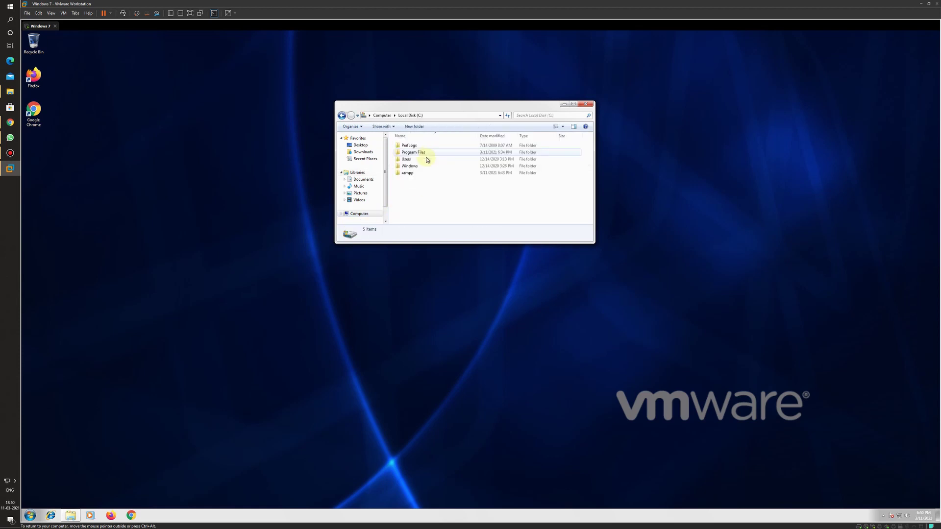
double_click(407, 174)
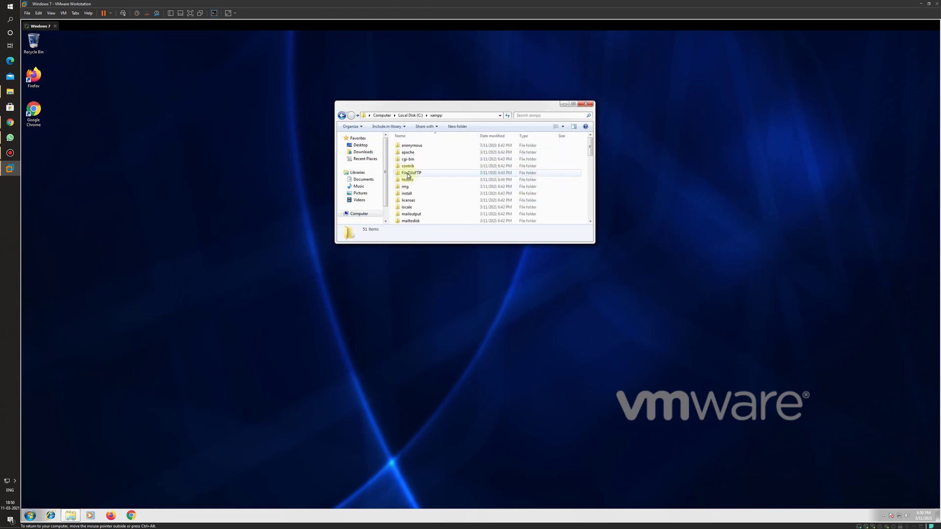
double_click(408, 180)
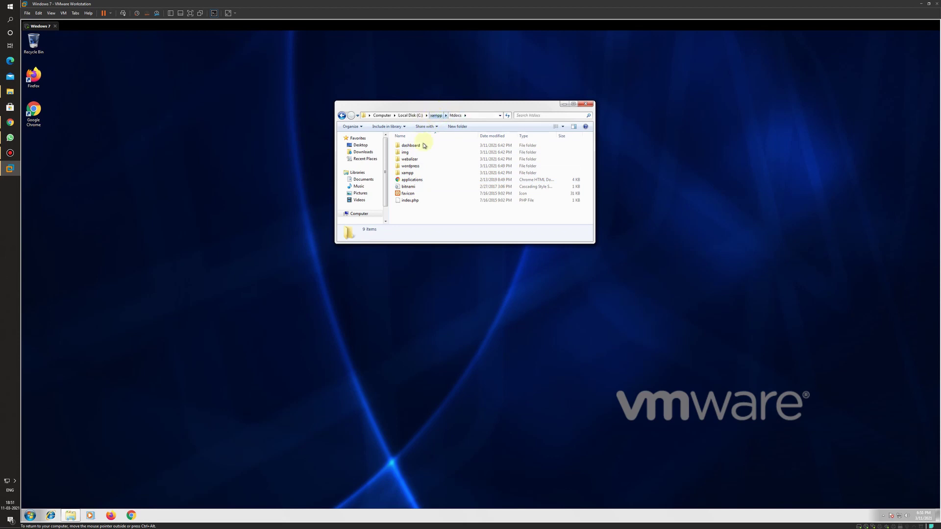
click(413, 166)
double_click(413, 166)
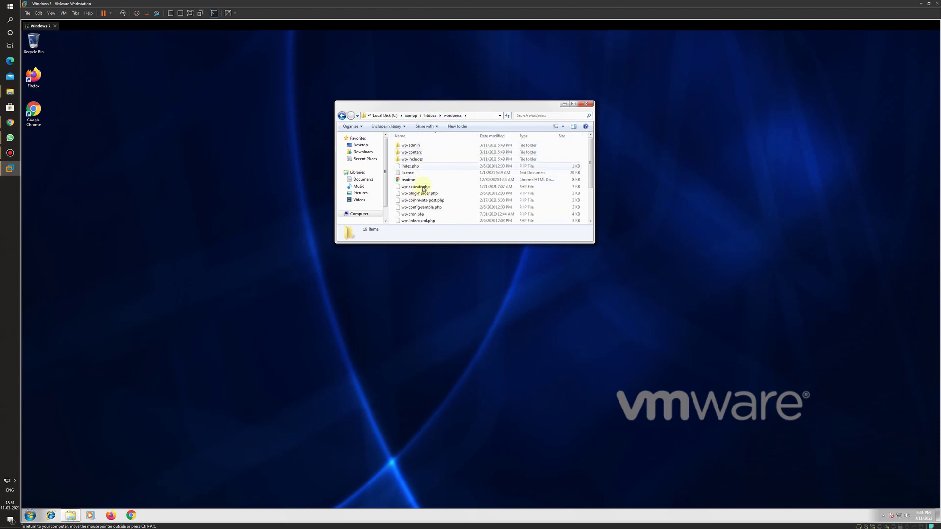
- Return to the C:\xampp folder and scroll down to xampp-control
click(342, 115)
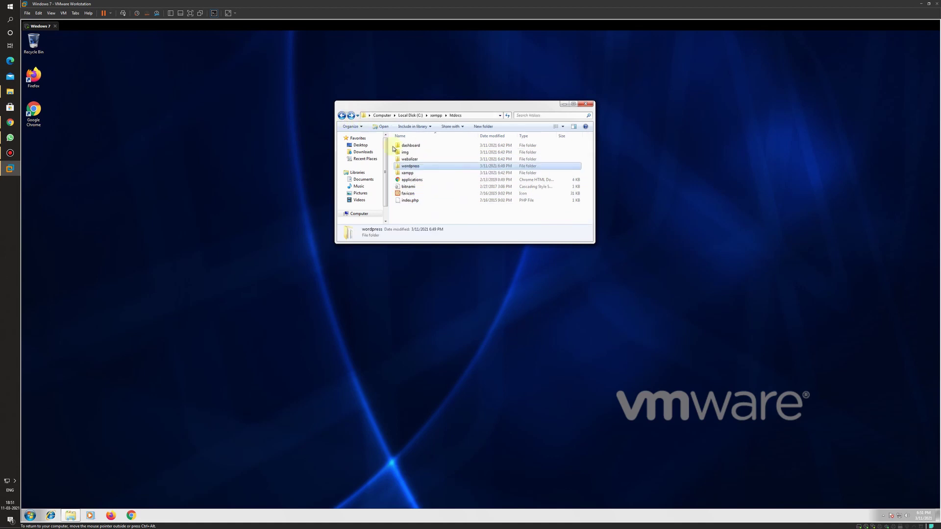
click(342, 115)
scroll(448, 211, down, 10)
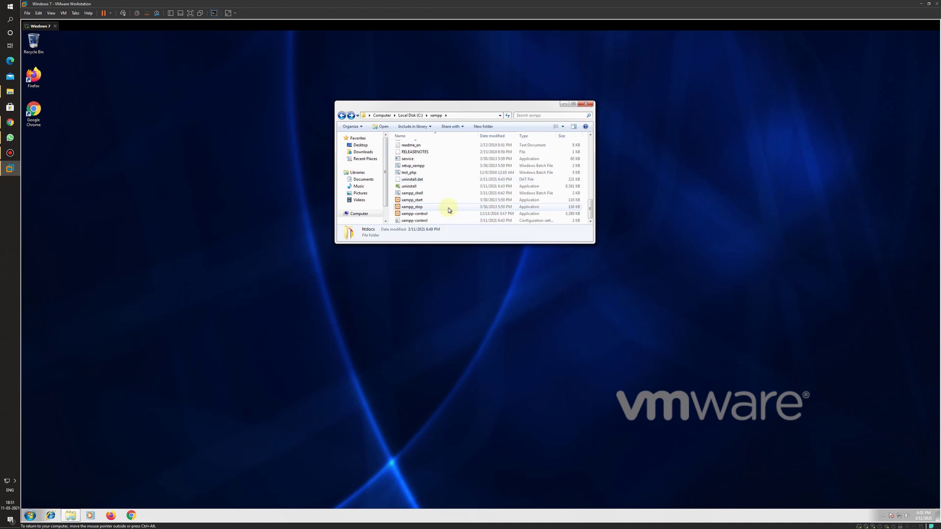
- Start Apache and MySQL from the XAMPP Control Panel, then launch Google Chrome
double_click(421, 215)
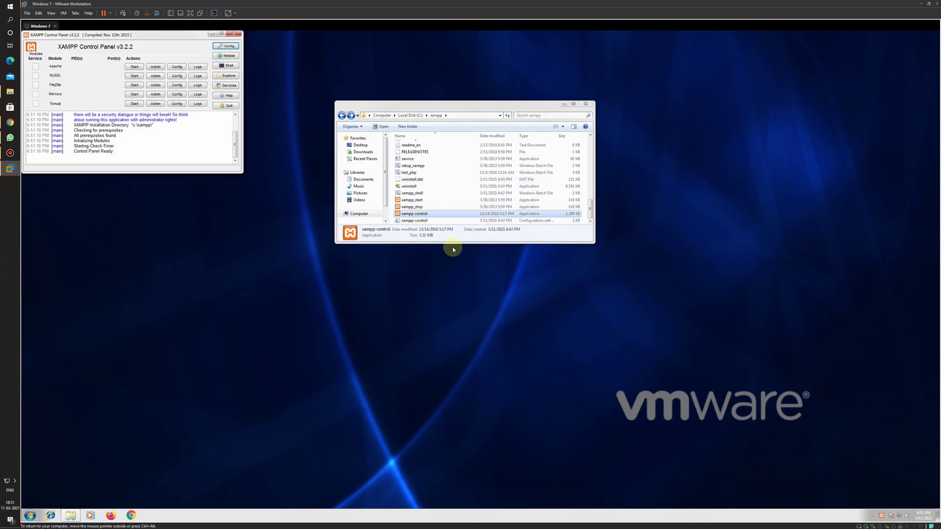
click(133, 67)
click(132, 78)
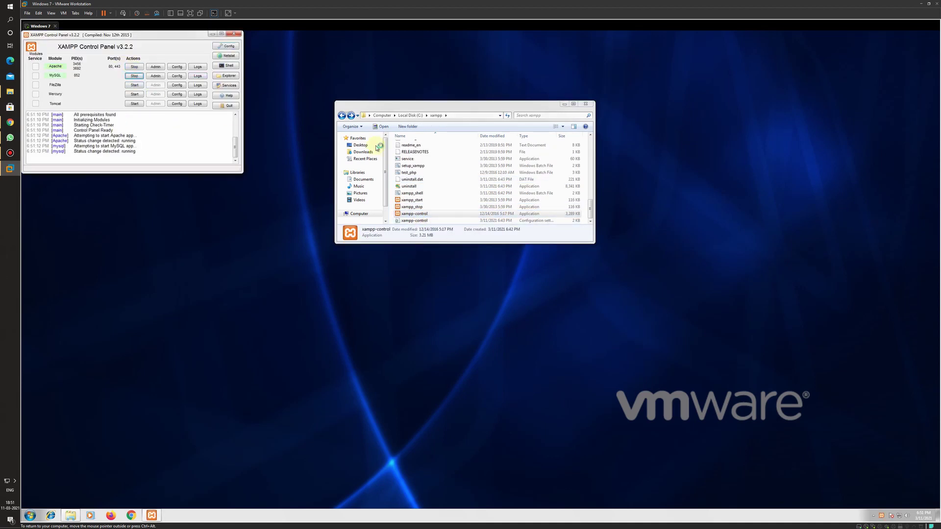
click(131, 516)
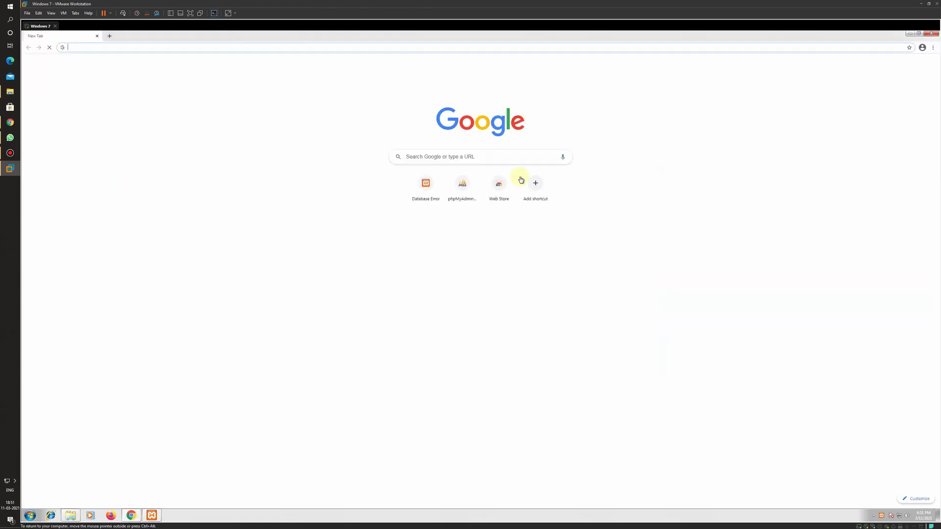
- Resize the Chrome window, load localhost/wordpress to show the setup page, and open a second tab
double_click(452, 36)
drag(452, 46, 605, 186)
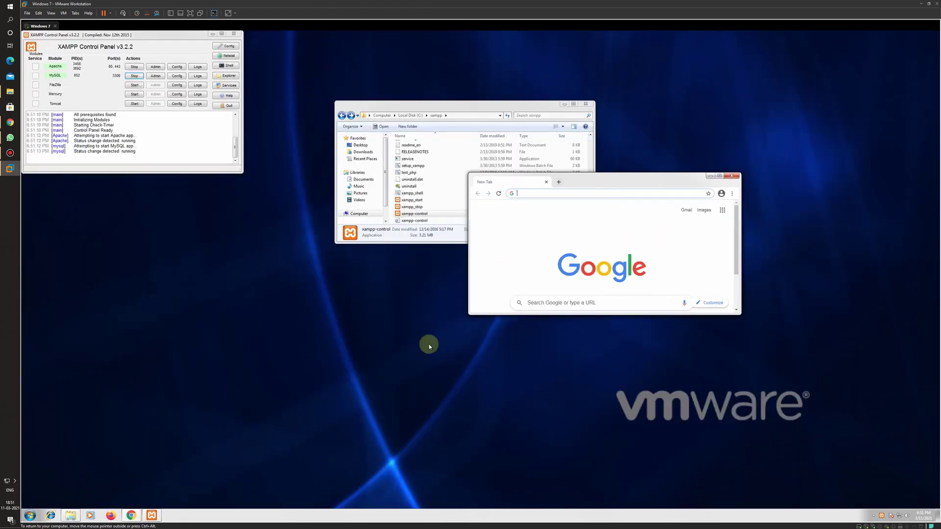
drag(467, 315, 94, 494)
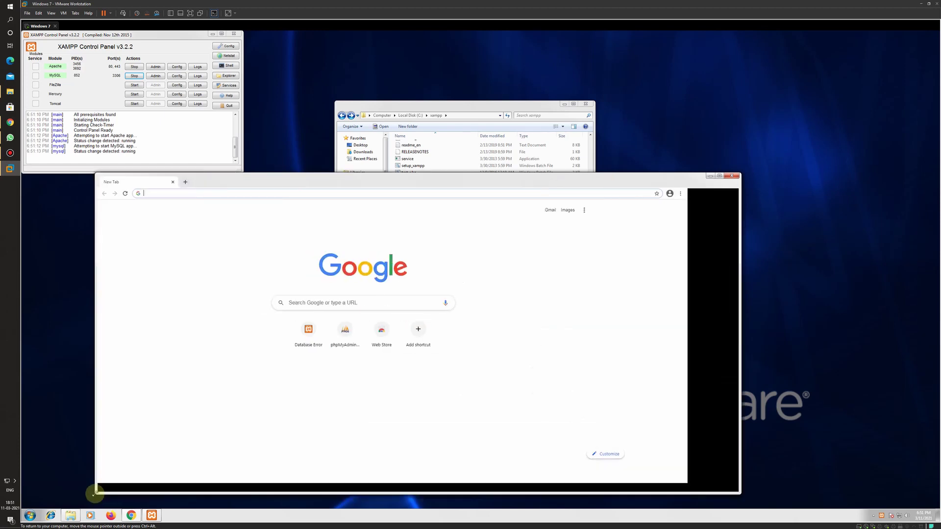
drag(320, 182, 506, 138)
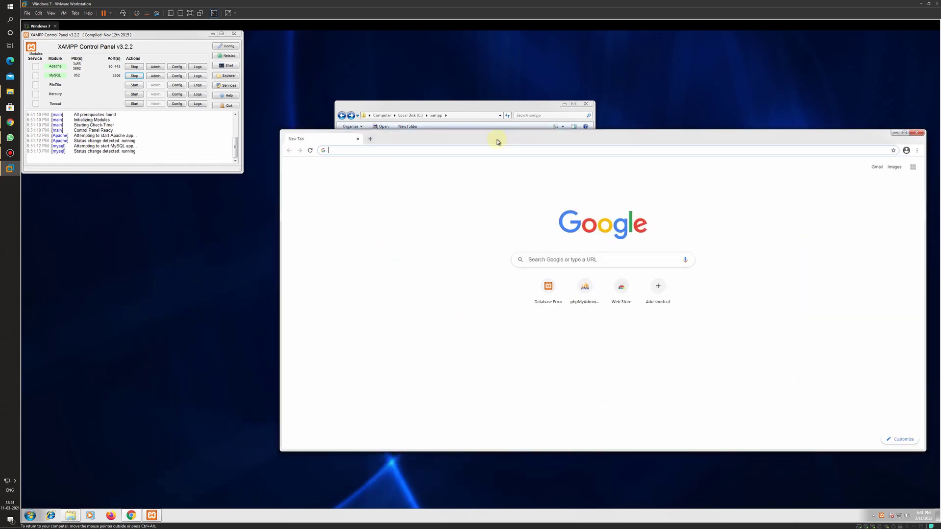
click(390, 151)
text(localhost/wordpress)
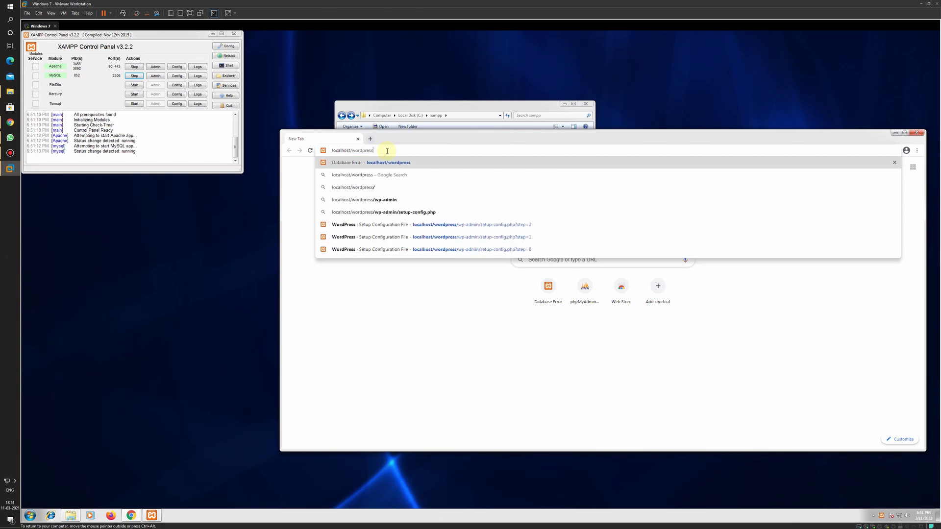
key(Return)
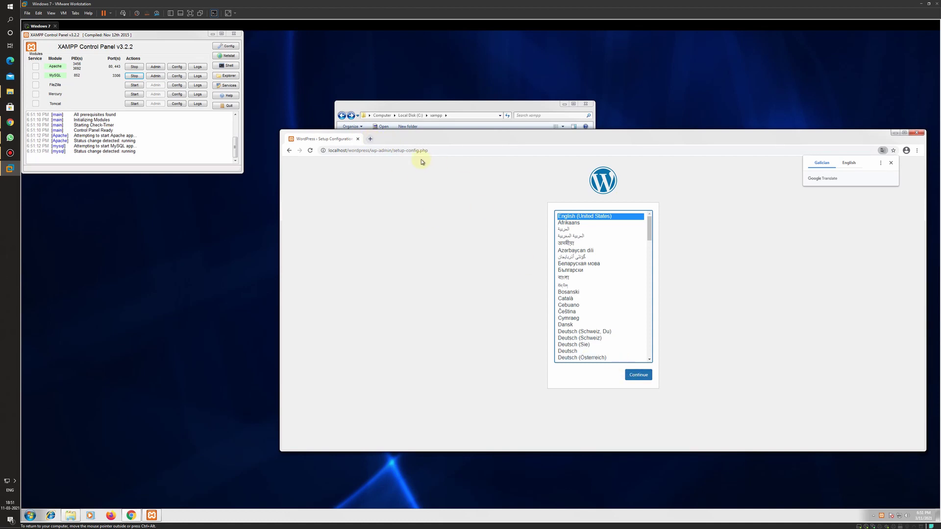
click(370, 139)
text(localhost/wordpress)
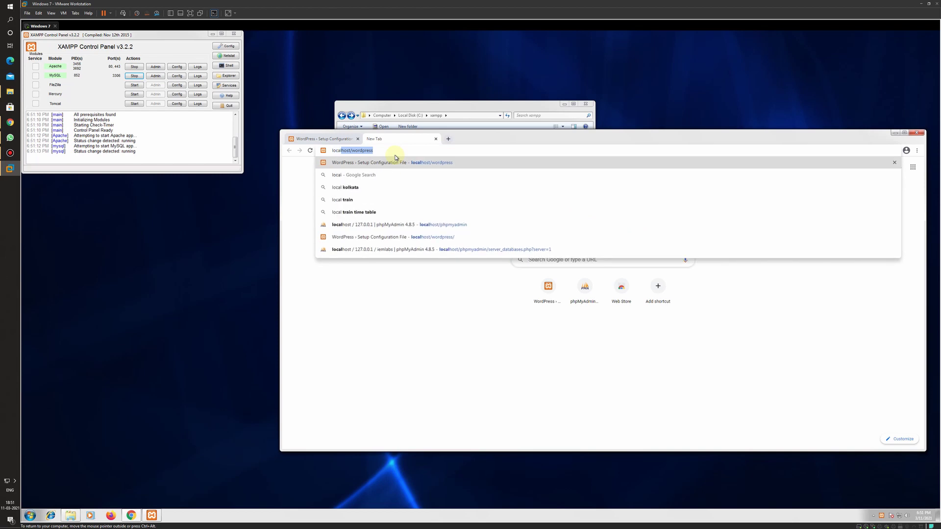
- Open localhost/phpmyadmin and create an empty database named iemlabs
key(Down)
key(Down)
key(Down)
key(Down)
key(Down)
key(Return)
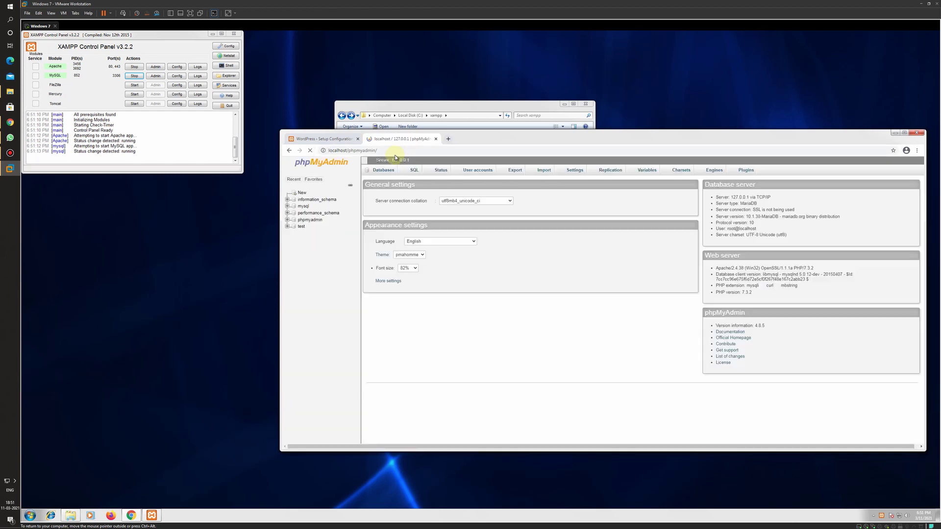
click(302, 194)
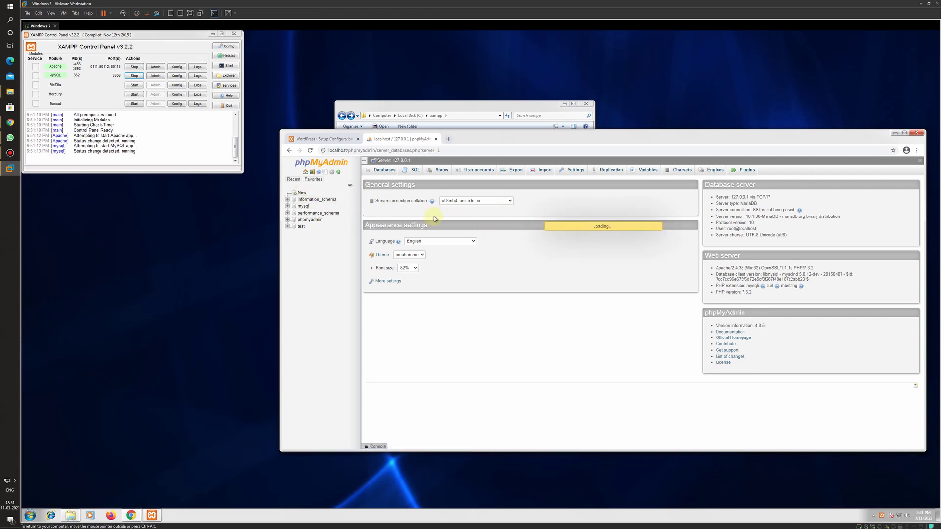
click(407, 223)
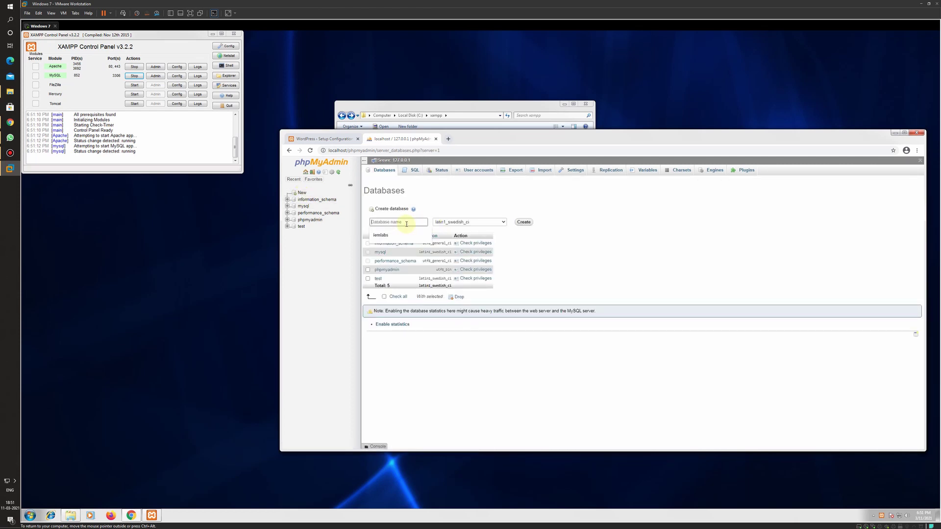
click(381, 235)
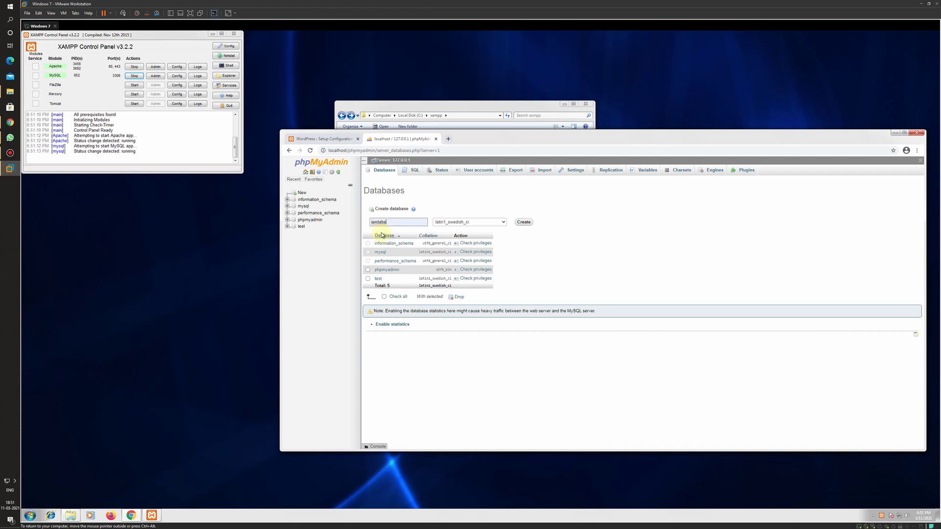
click(529, 225)
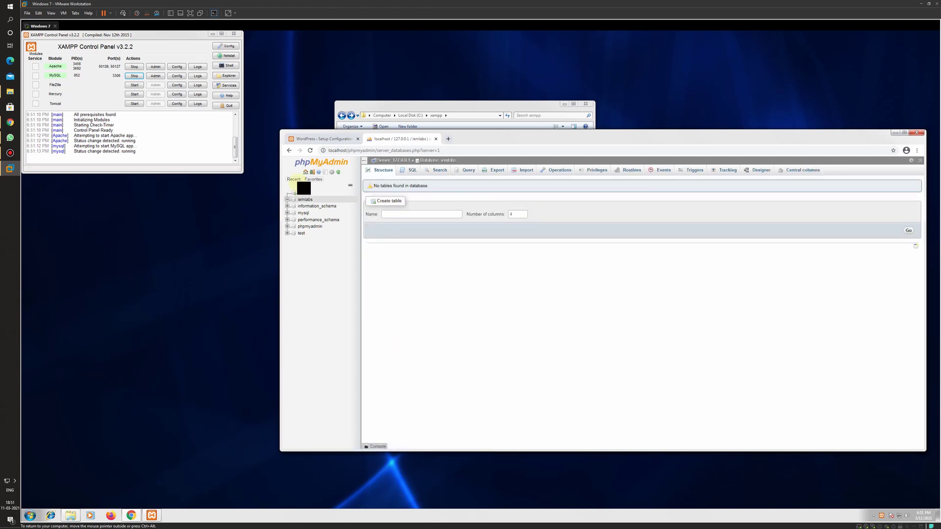
click(321, 141)
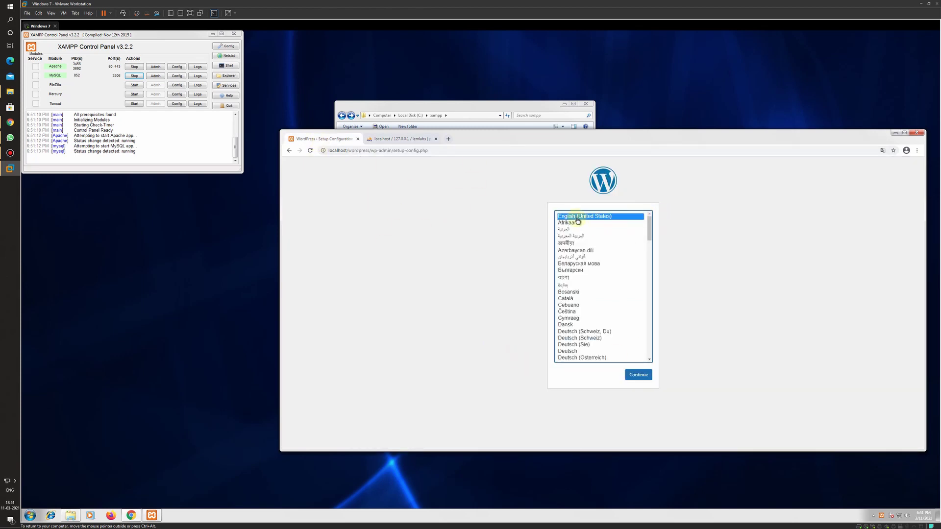
- Keep English (United States) and move past the database requirements page
click(639, 375)
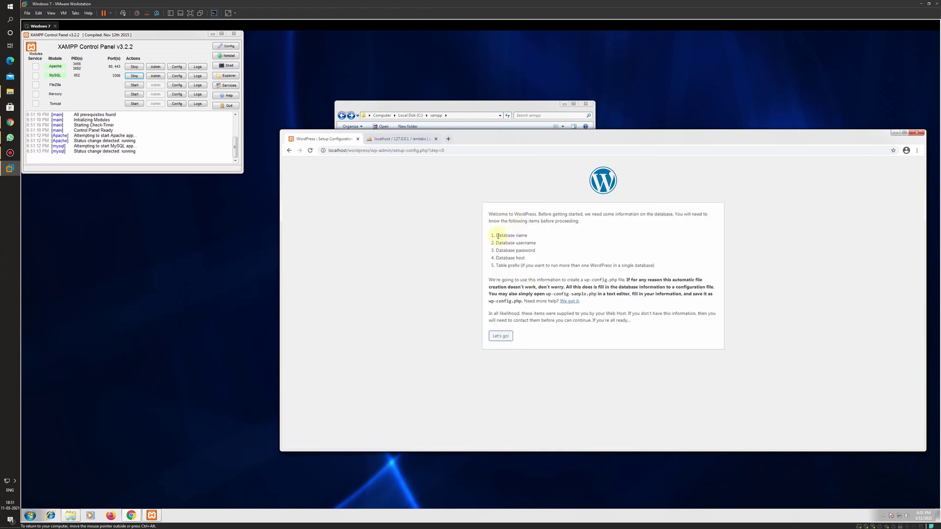
drag(496, 235, 544, 267)
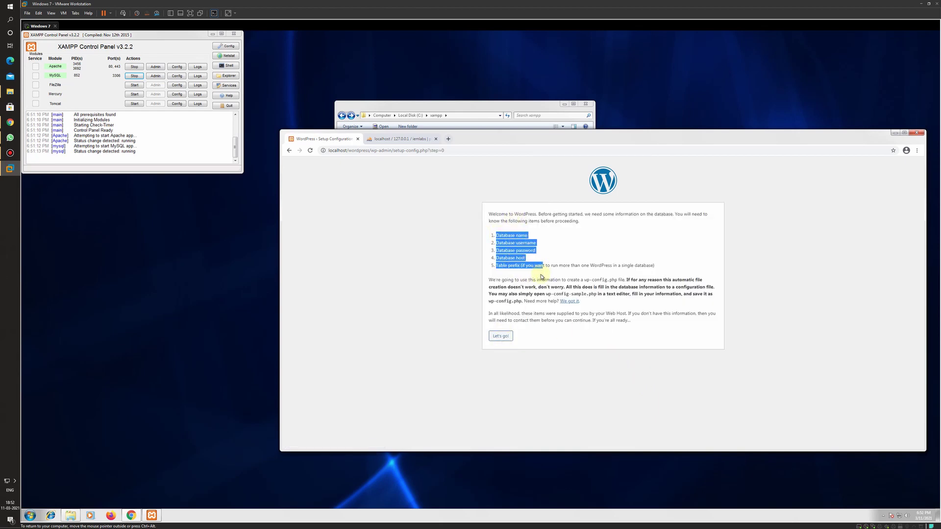
click(508, 338)
- Submit database name iemlabs, username root and an empty password
click(511, 242)
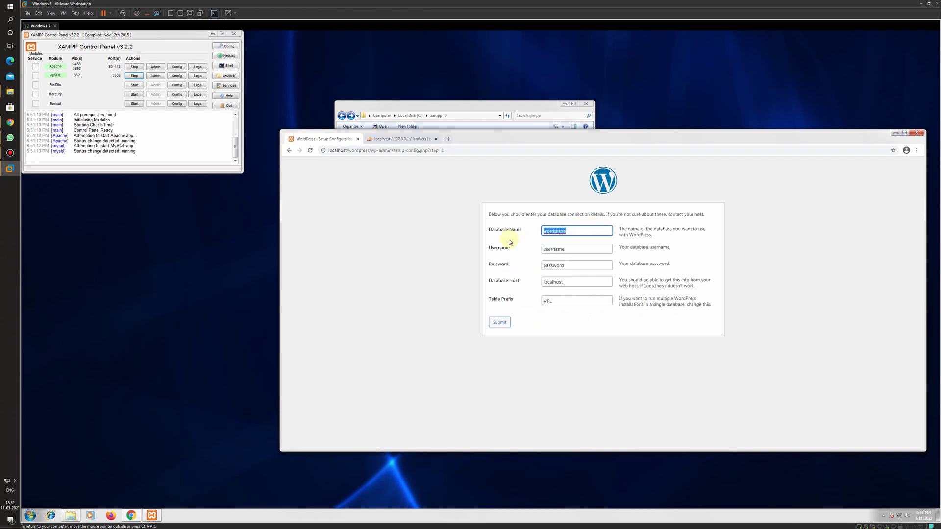
text(iemlabs)
double_click(571, 249)
text(r)
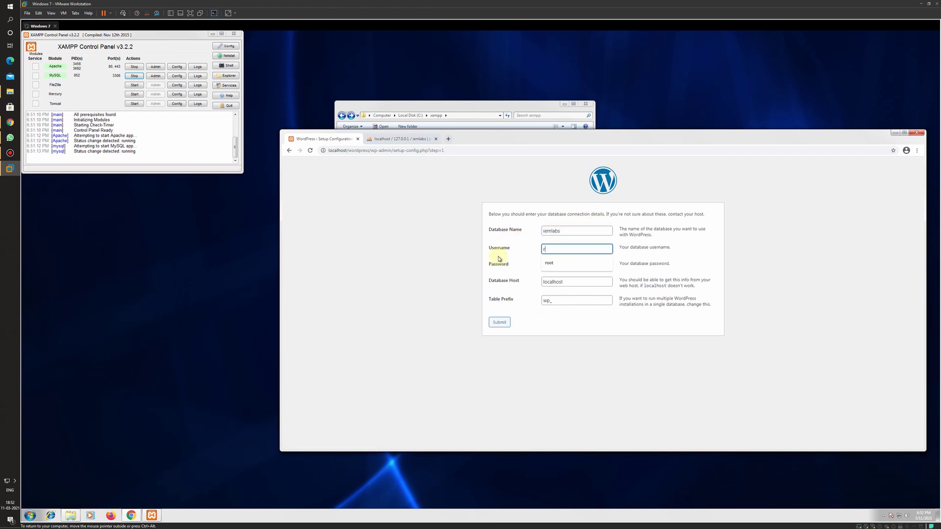
text(oot)
double_click(564, 267)
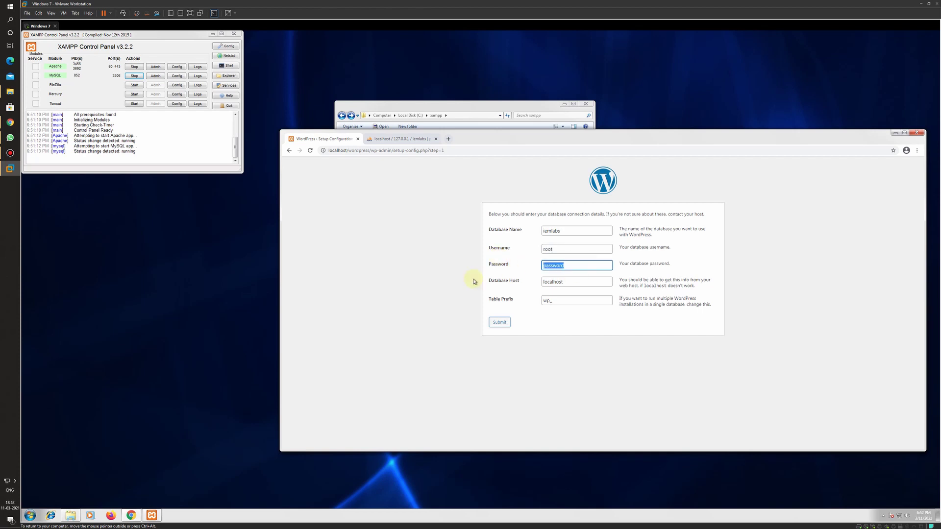
key(BackSpace)
click(573, 327)
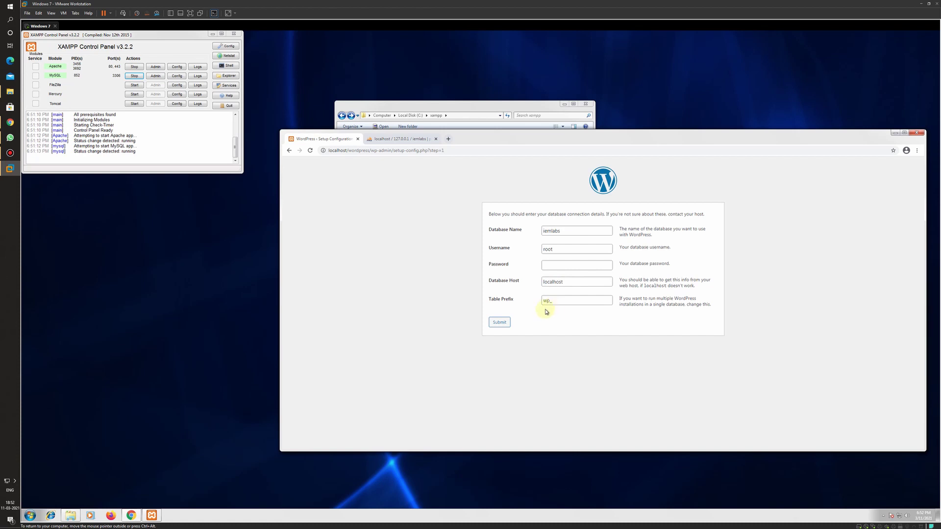
click(500, 322)
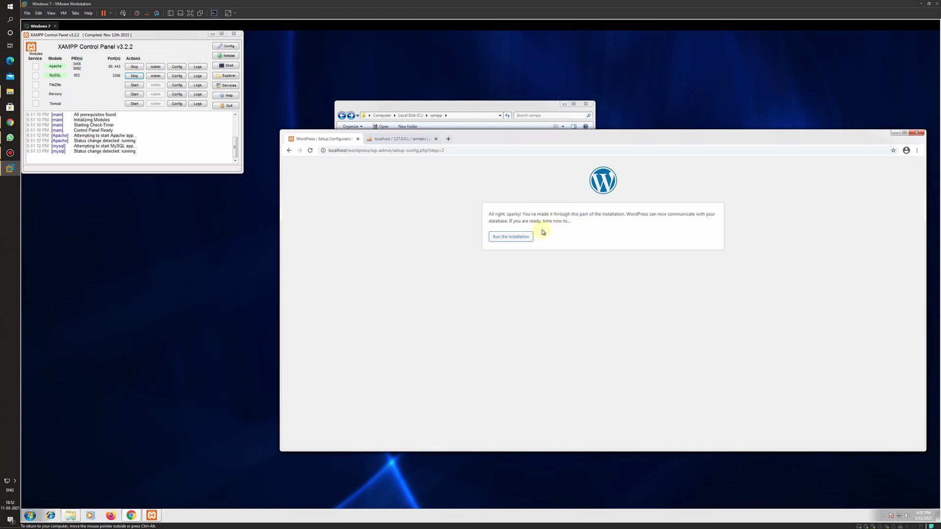
- Install WordPress for the site IEMLabs with an admin username and e-mail address
click(516, 240)
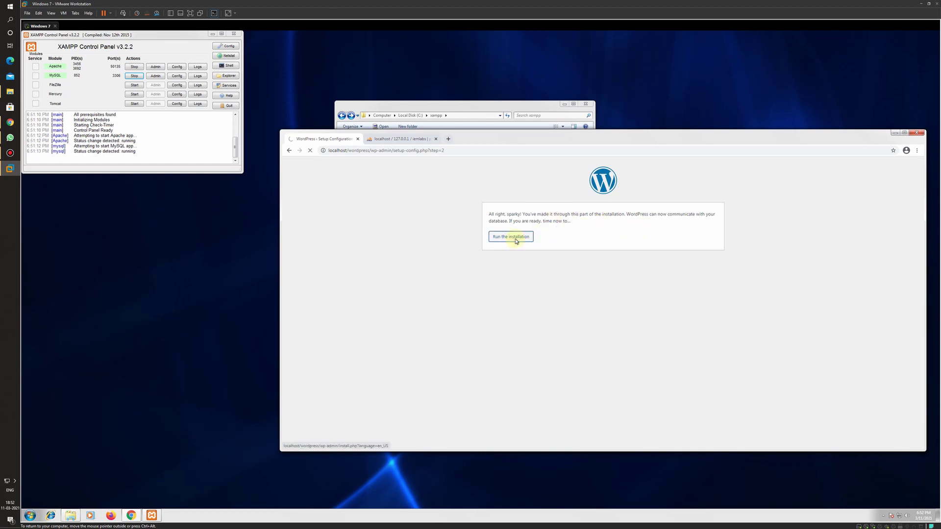
scroll(519, 251, down, 1)
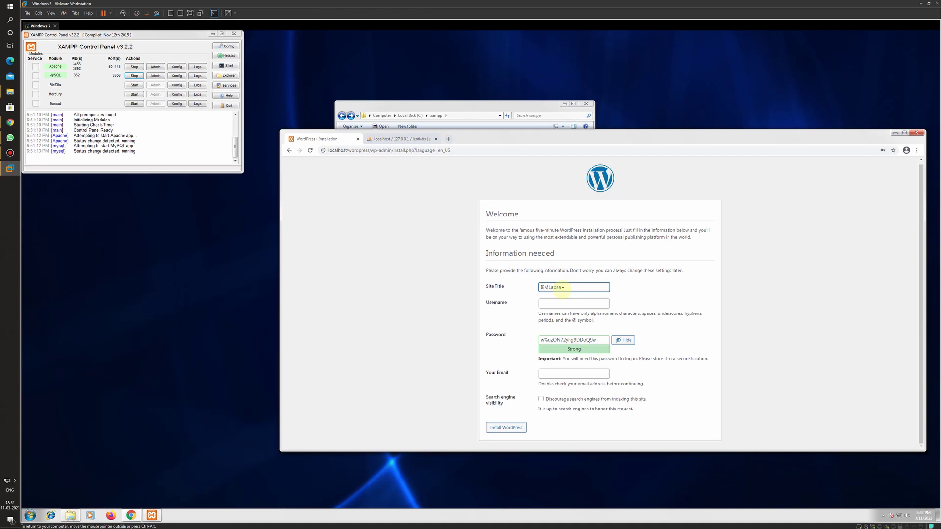
click(564, 303)
text(admin)
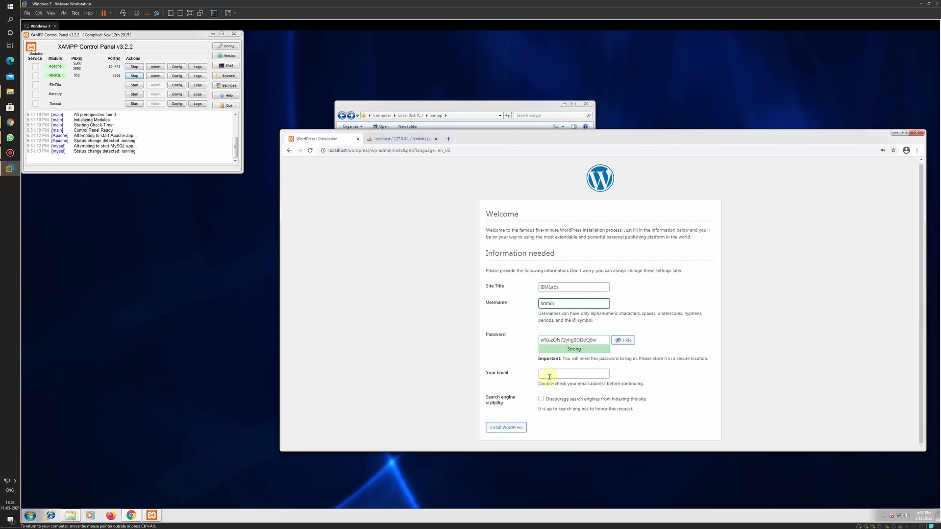
click(519, 429)
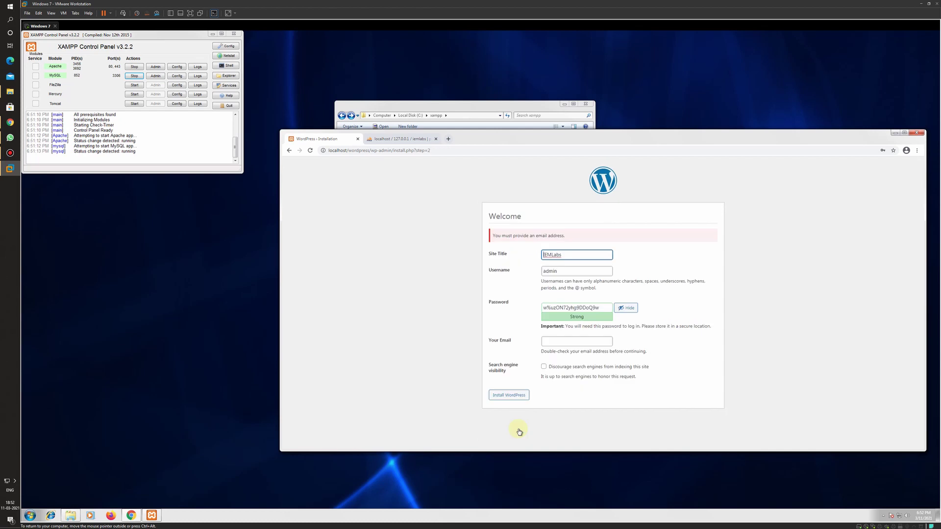
click(578, 343)
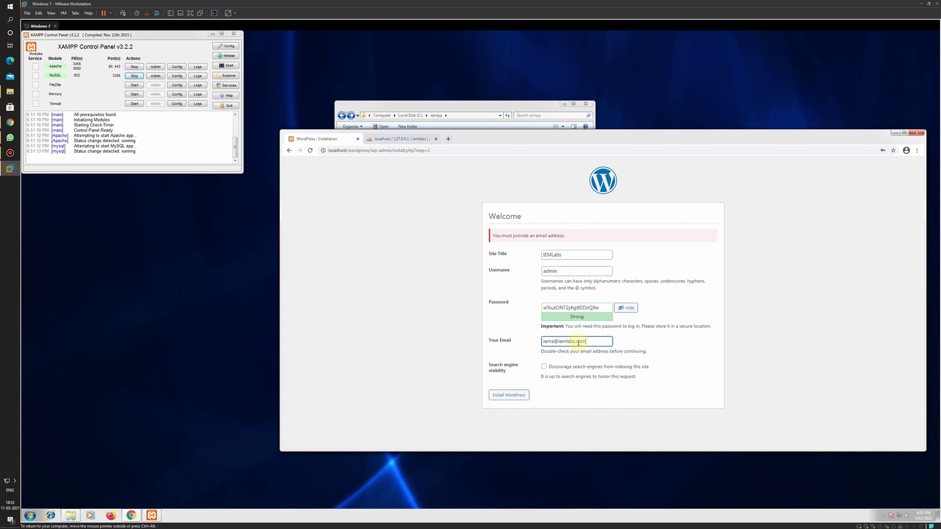
click(518, 396)
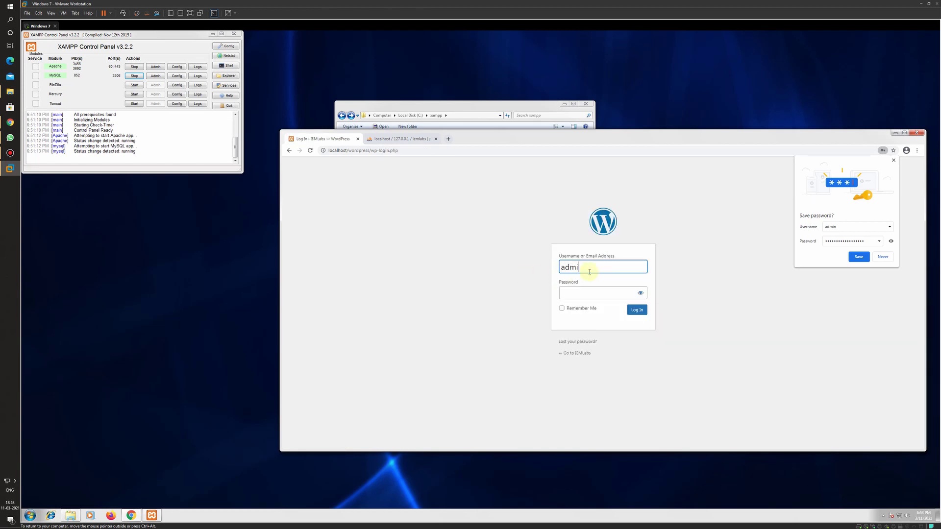
- Save the admin login in Chrome and log in to the IEMLabs Dashboard
click(864, 240)
click(892, 241)
click(857, 258)
click(637, 311)
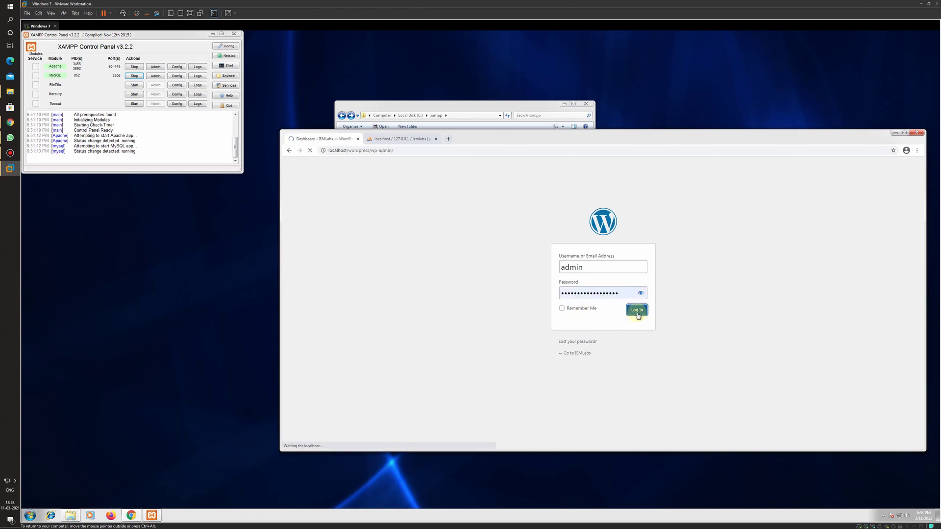
scroll(553, 380, down, 2)
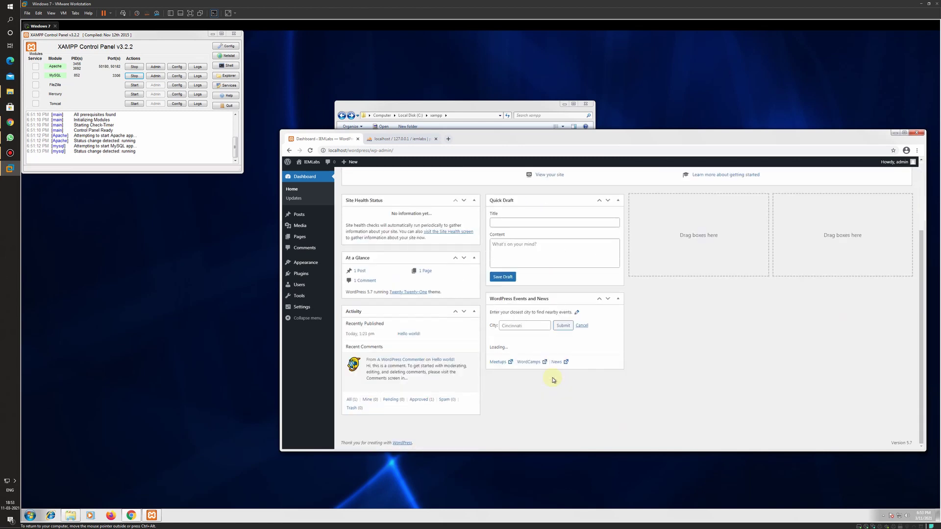
scroll(554, 380, up, 2)
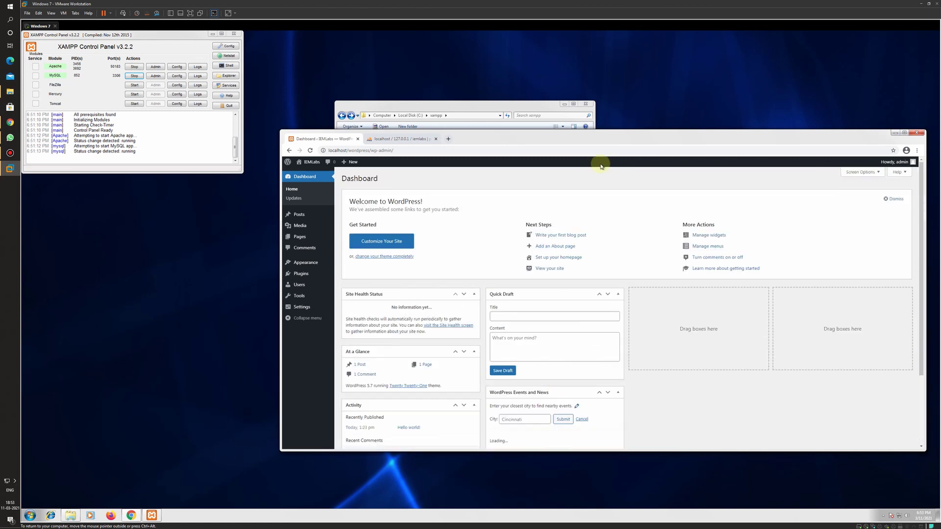
drag(532, 139, 483, 129)
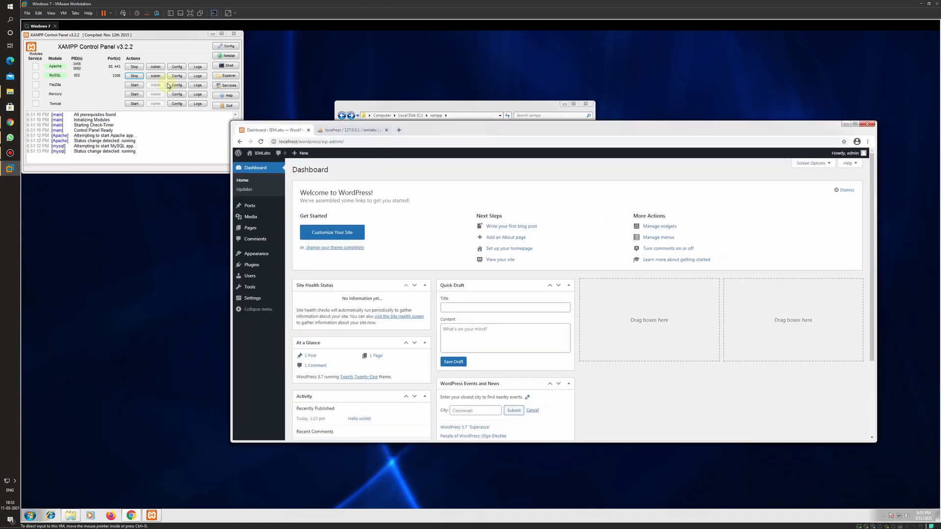